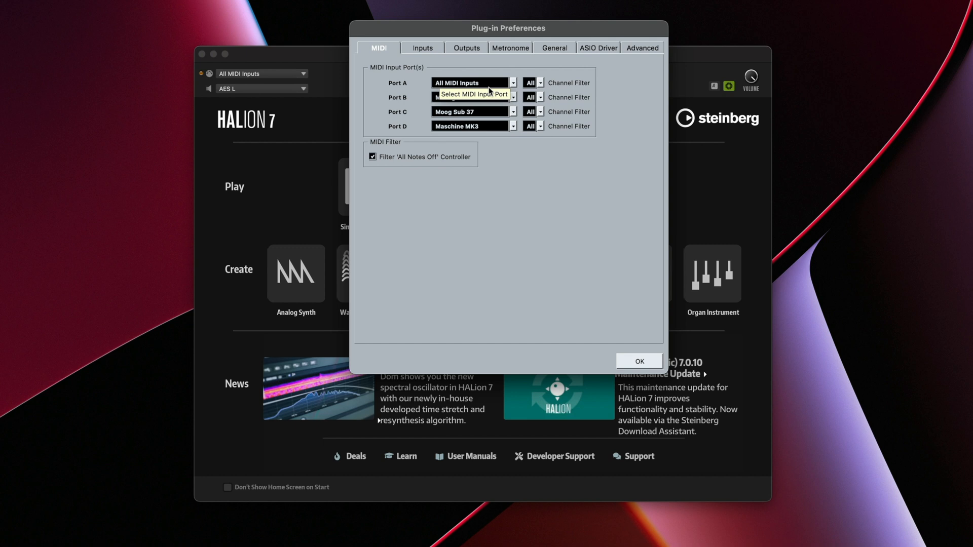
- Dismiss Plug-in Preferences and load an Init Sample Instrument into slot 1
click(640, 361)
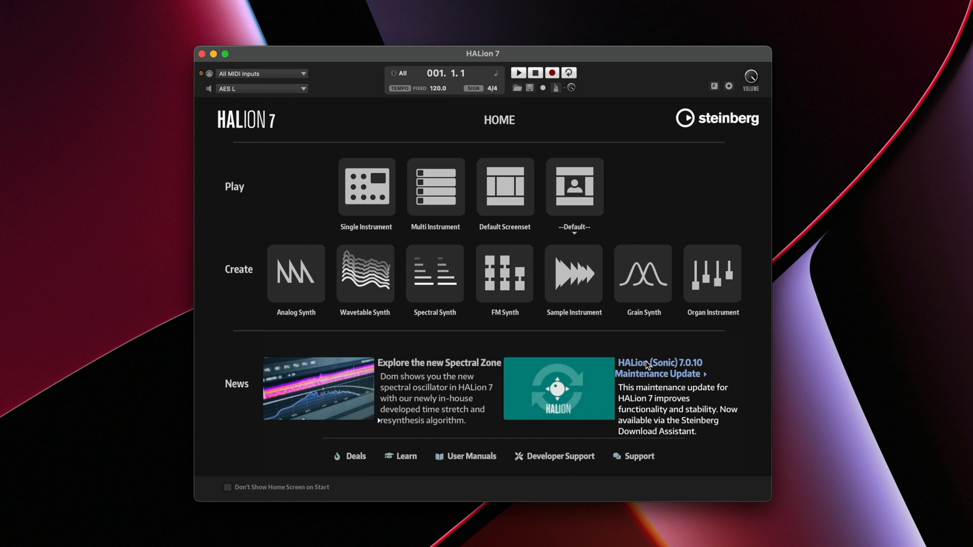
click(575, 276)
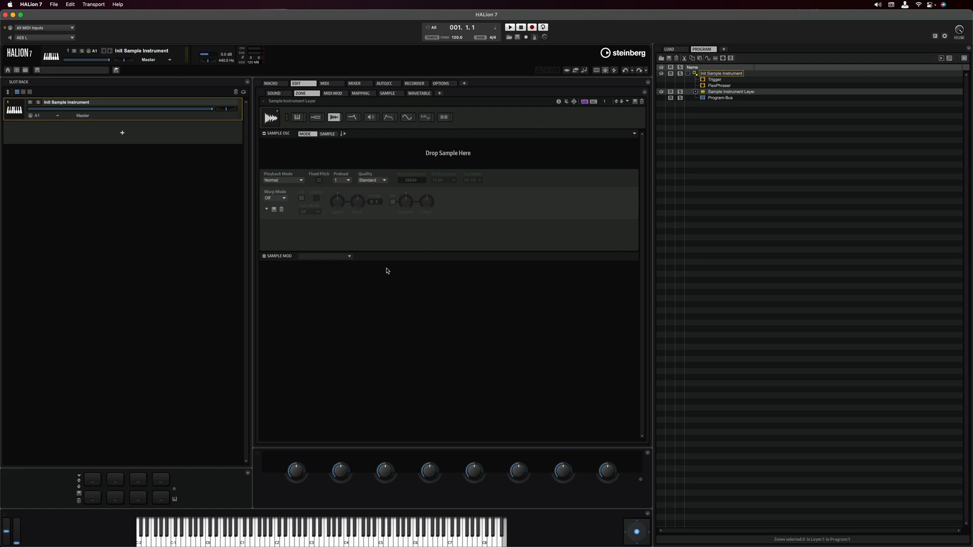
- Delete the empty Sample Instrument Zone so the layer holds only LFO 3 and LFO 4
click(696, 92)
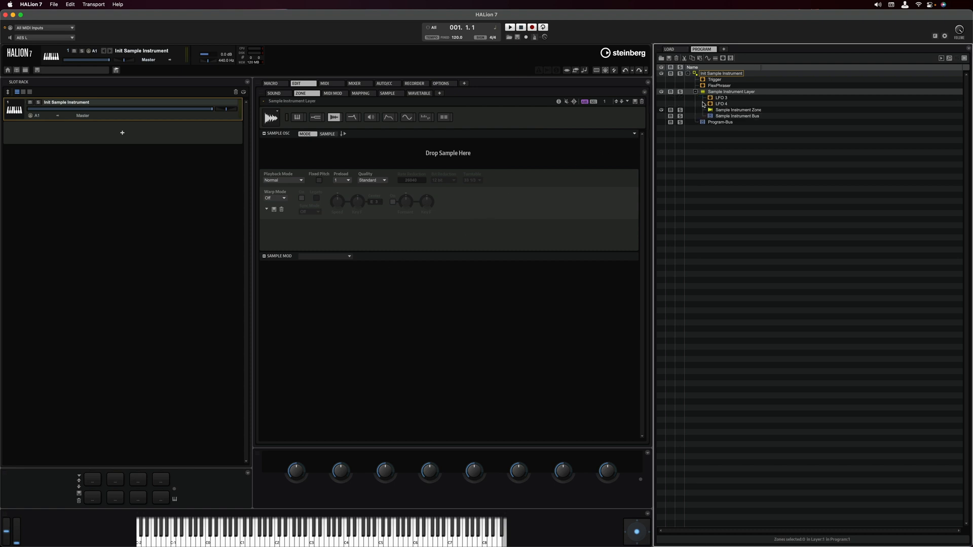
click(735, 111)
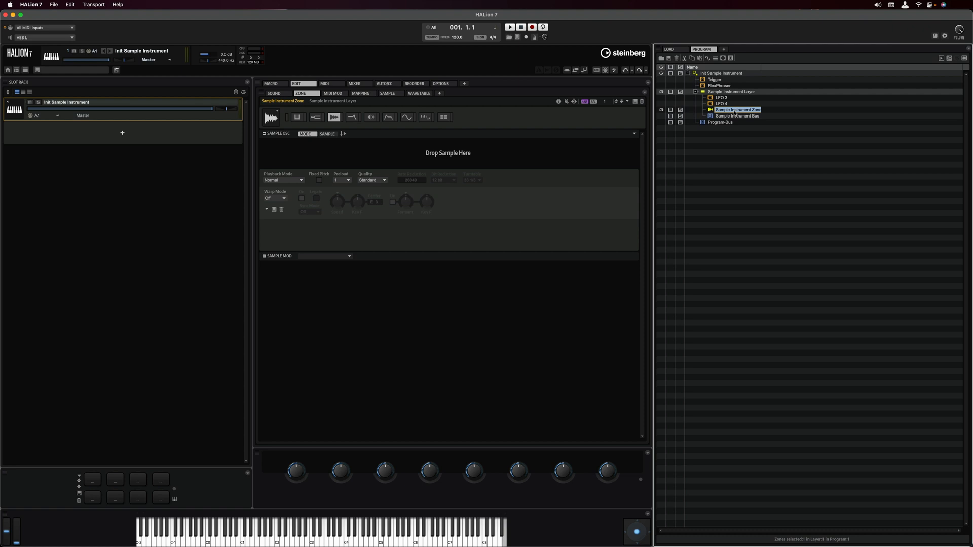
key(Delete)
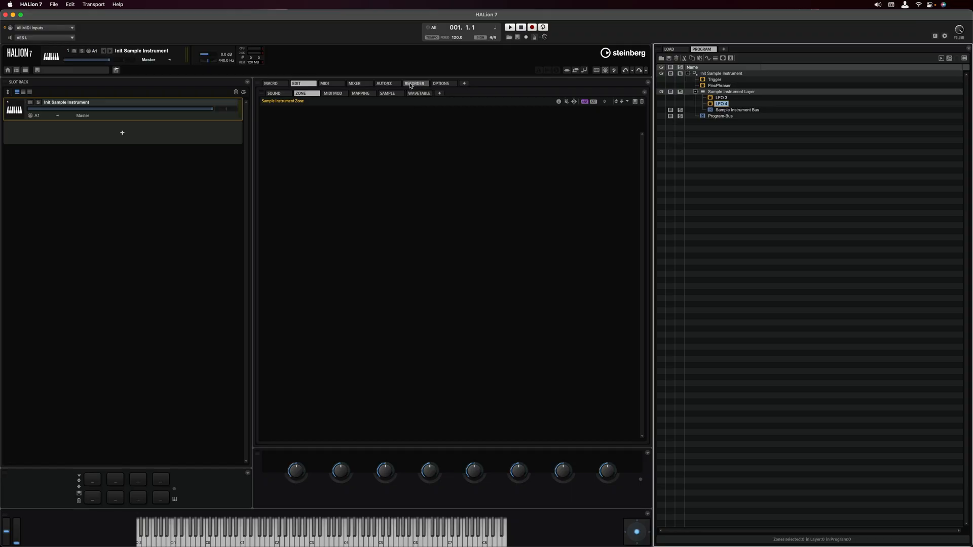
- Show the Recorder page and confirm Input as the recording source
click(411, 84)
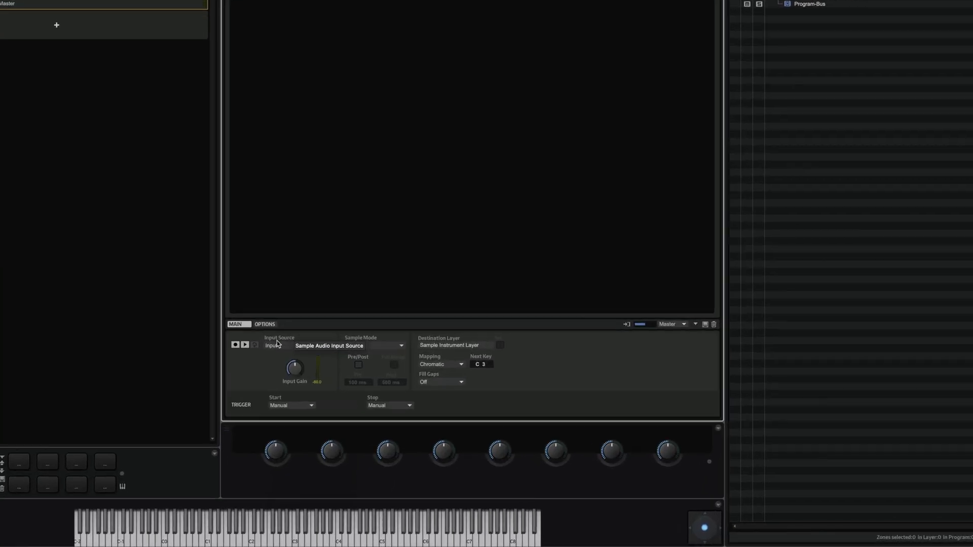
click(301, 388)
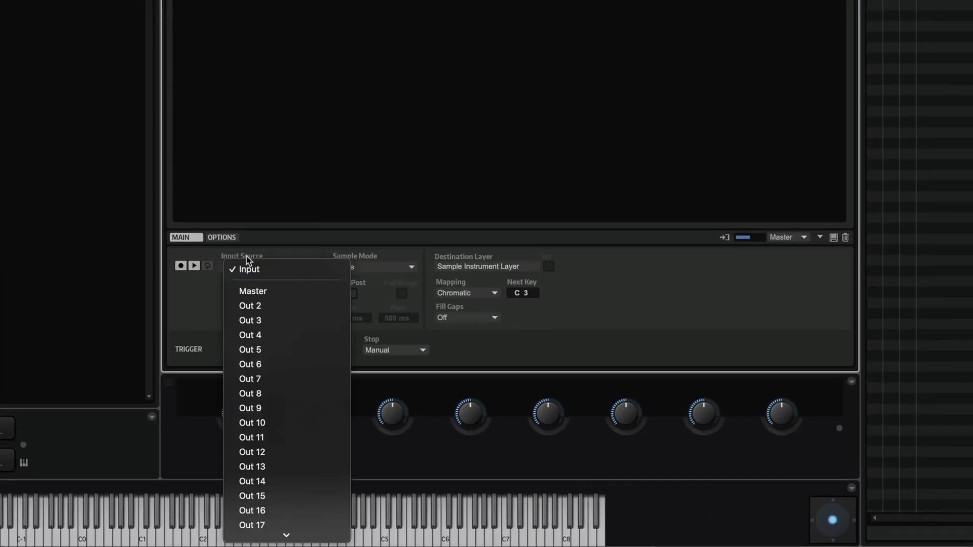
click(246, 256)
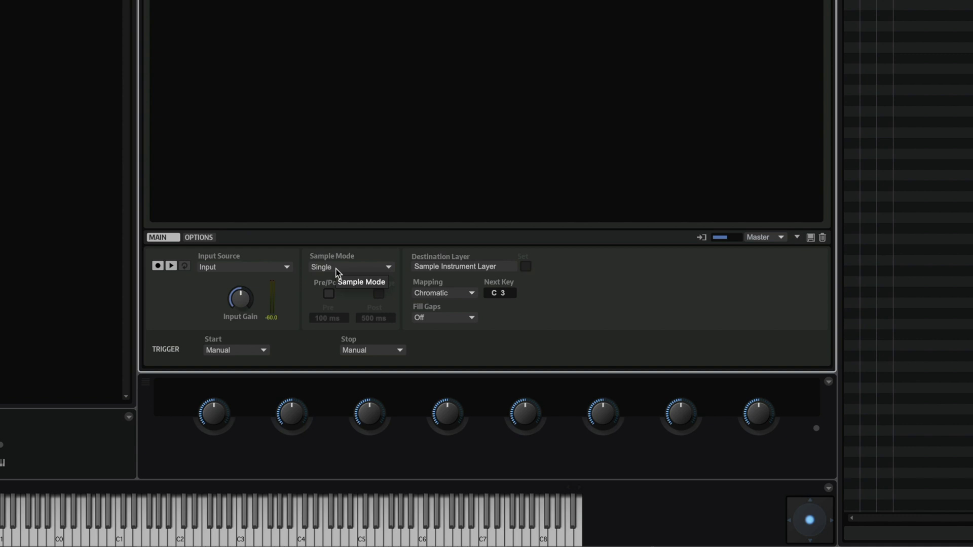
- Choose Auto Next for the Recorder's sample mode and As played mapping from C3
click(338, 269)
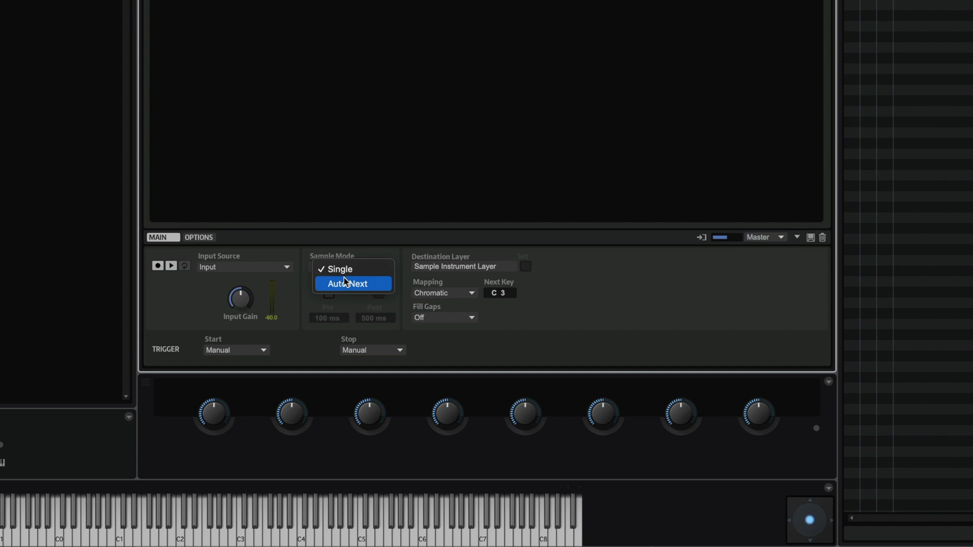
click(344, 283)
click(243, 310)
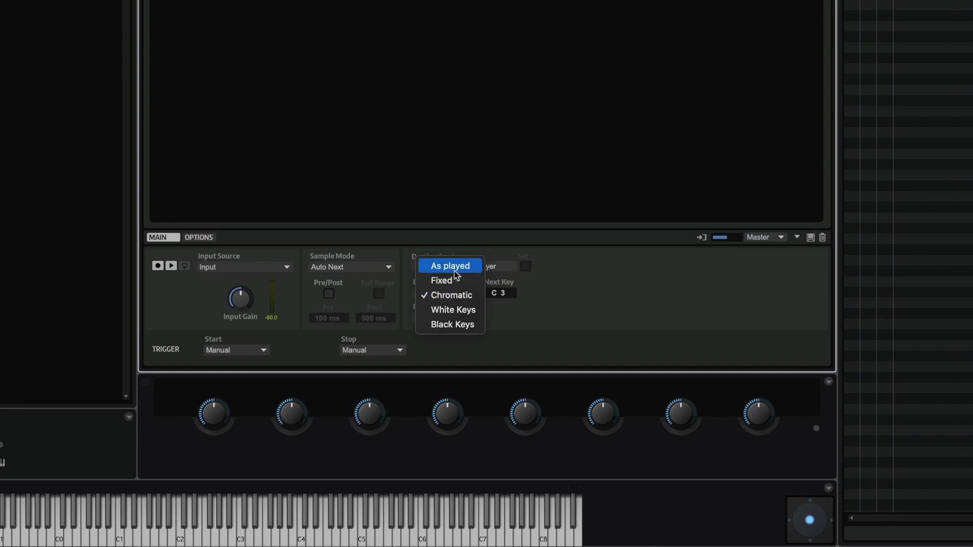
click(456, 273)
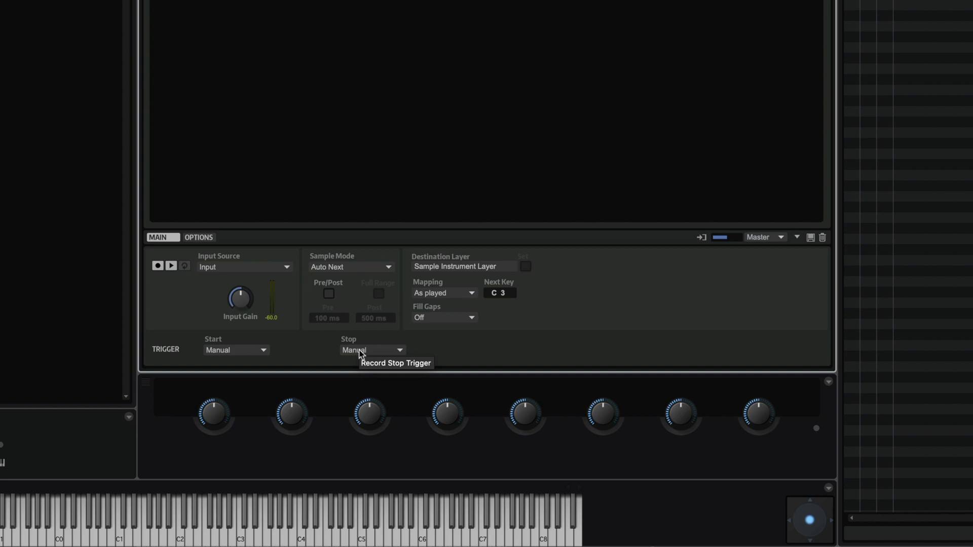
- Choose MIDI Note-On for the Start trigger, then replace the Stop trigger's Audio Threshold with MIDI Note-On
click(219, 350)
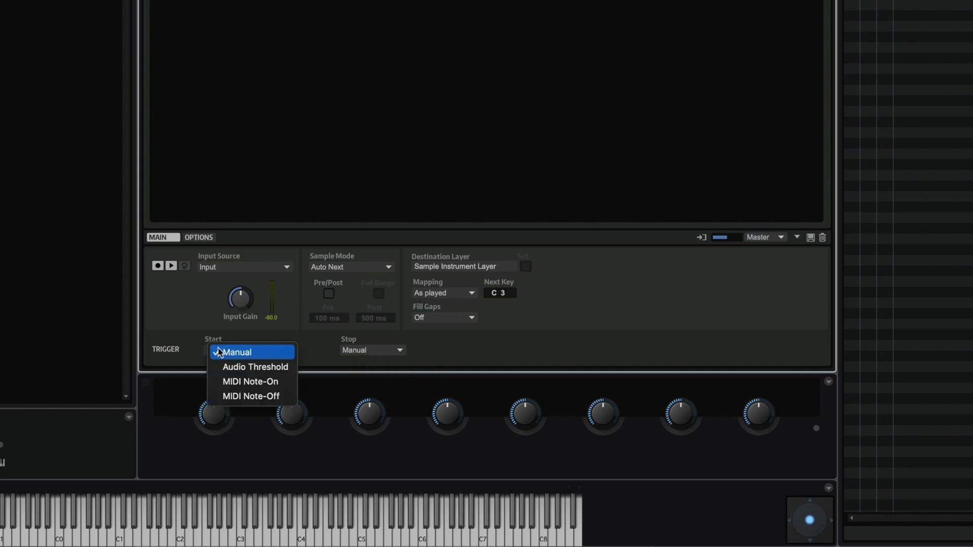
click(226, 382)
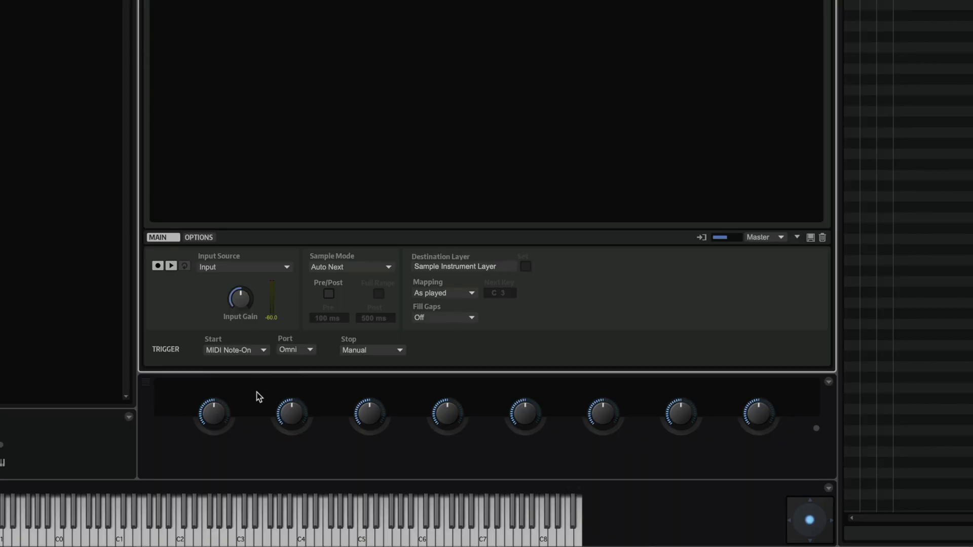
click(363, 354)
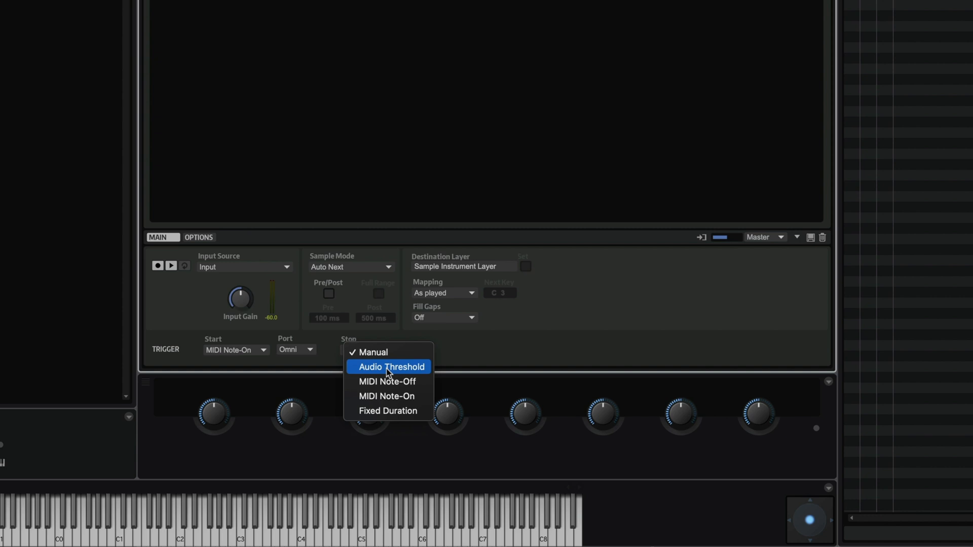
click(388, 369)
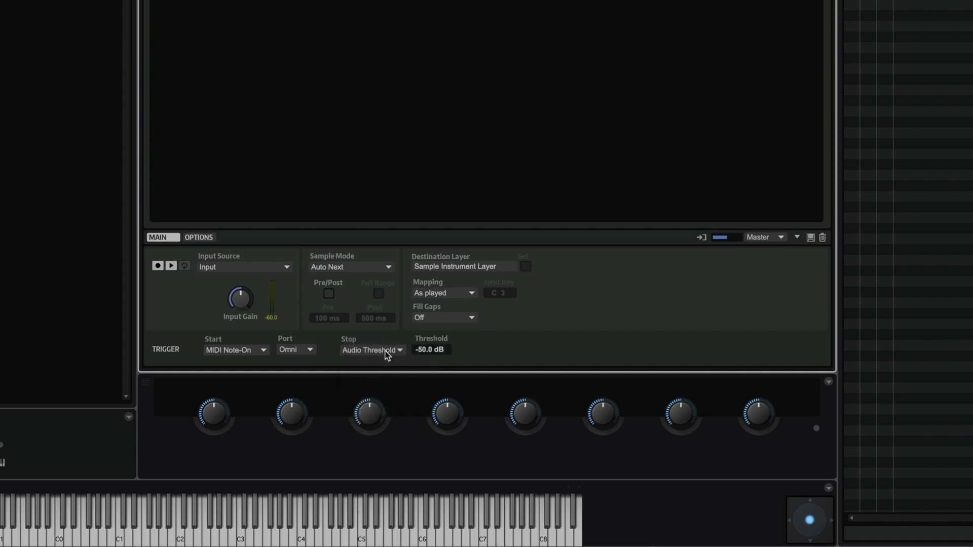
click(387, 357)
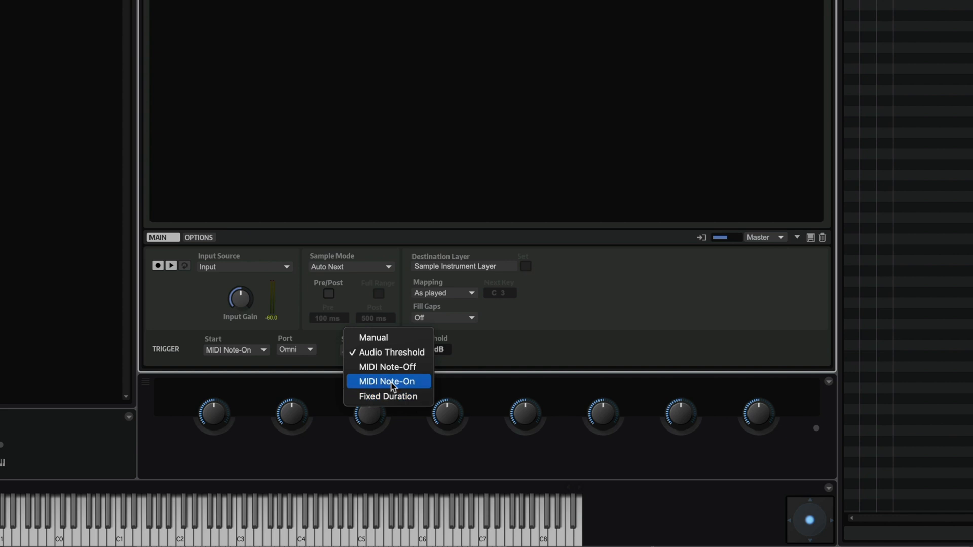
click(503, 360)
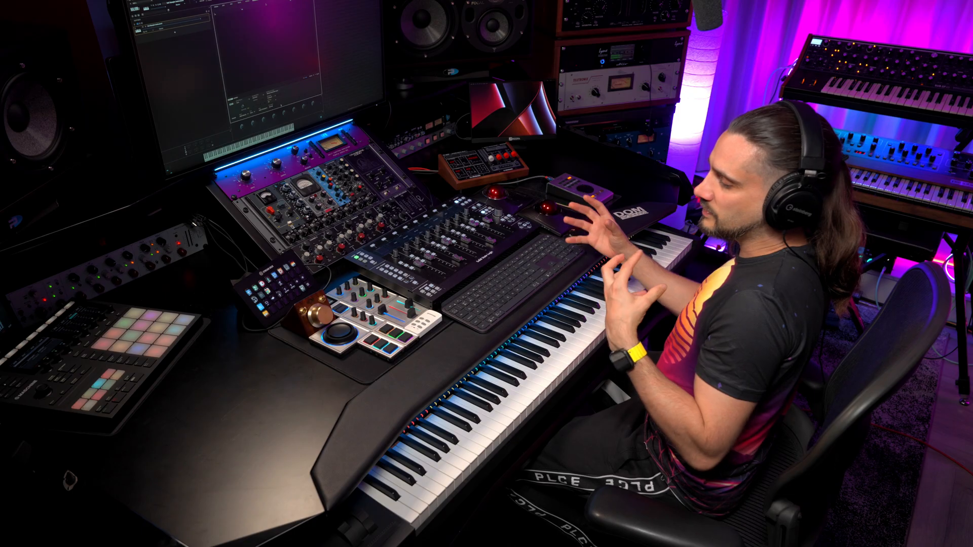
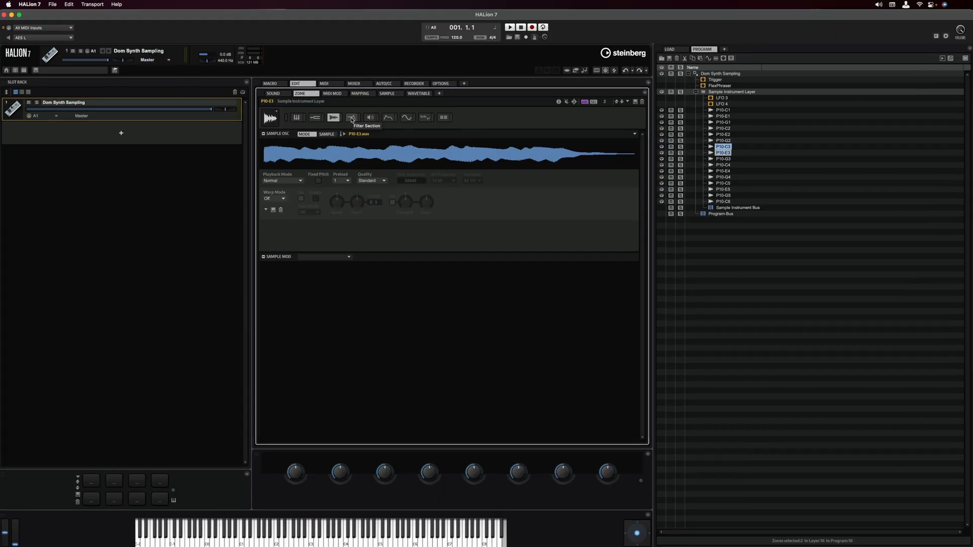
- Bring up the Zone editor's FILTER panel for the sampled zones, currently showing zone P10-E3
click(351, 117)
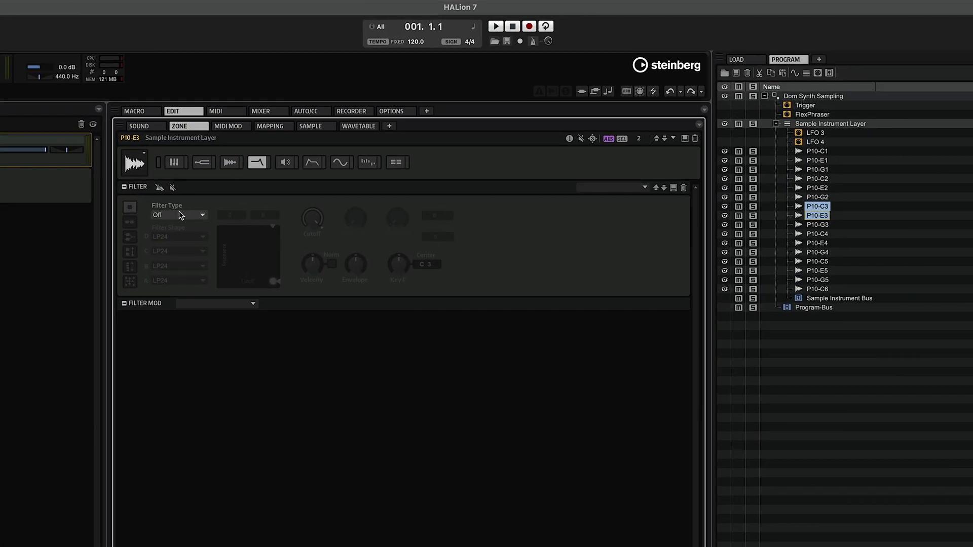
- Select all 16 zones of the Sample Instrument Layer and set their filter type to Tube Drive
click(301, 154)
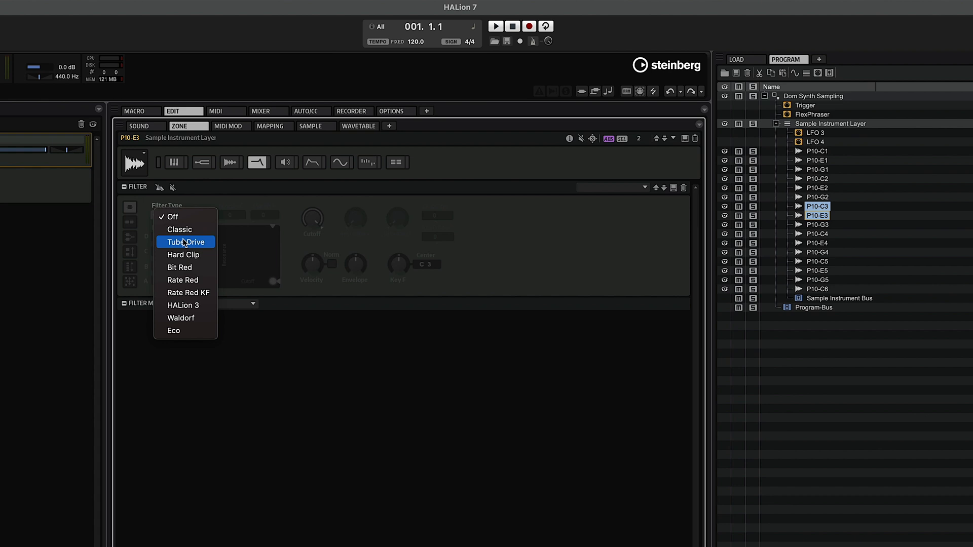
click(789, 125)
click(787, 126)
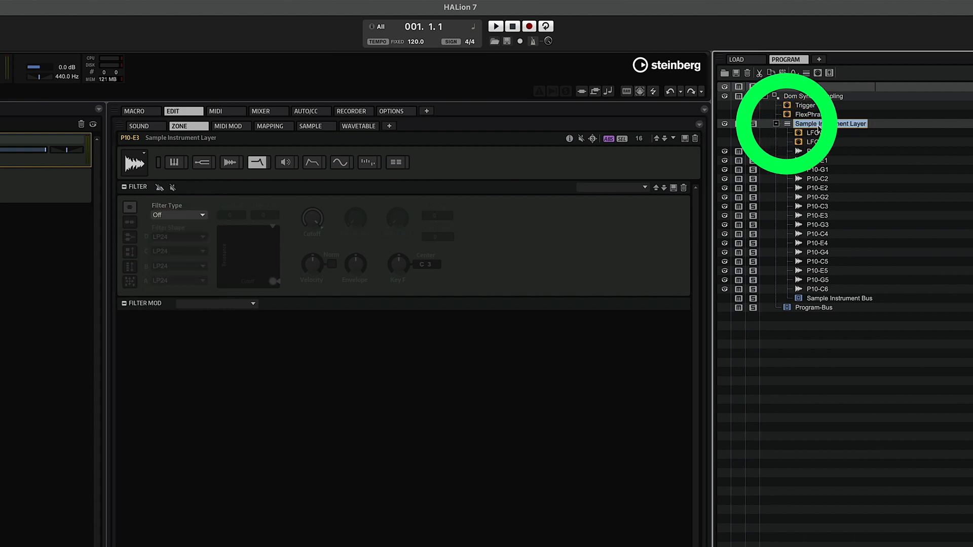
click(813, 152)
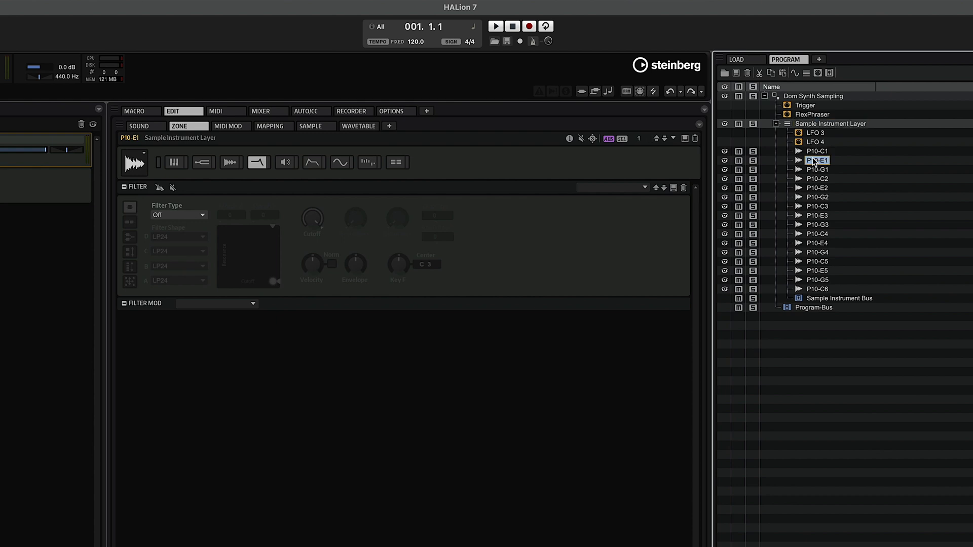
click(816, 125)
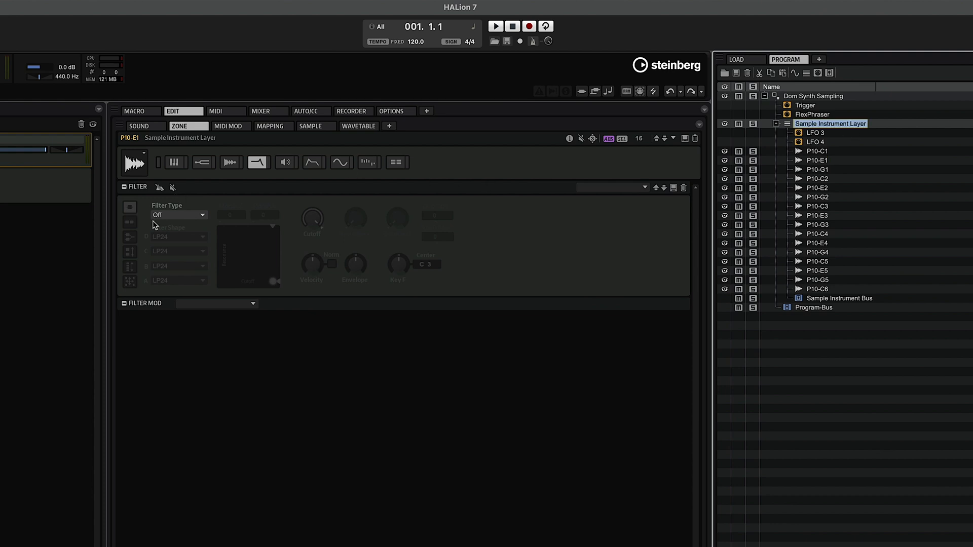
click(166, 219)
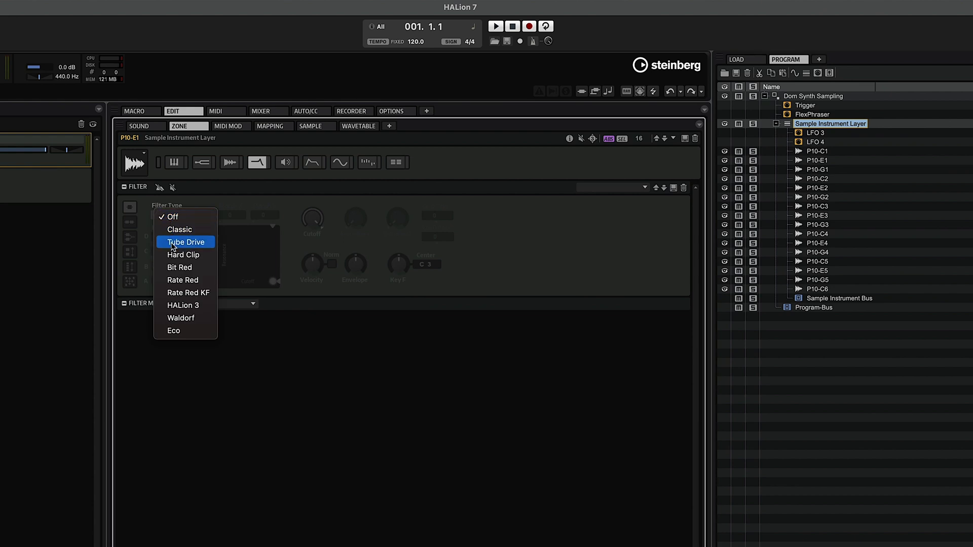
click(173, 244)
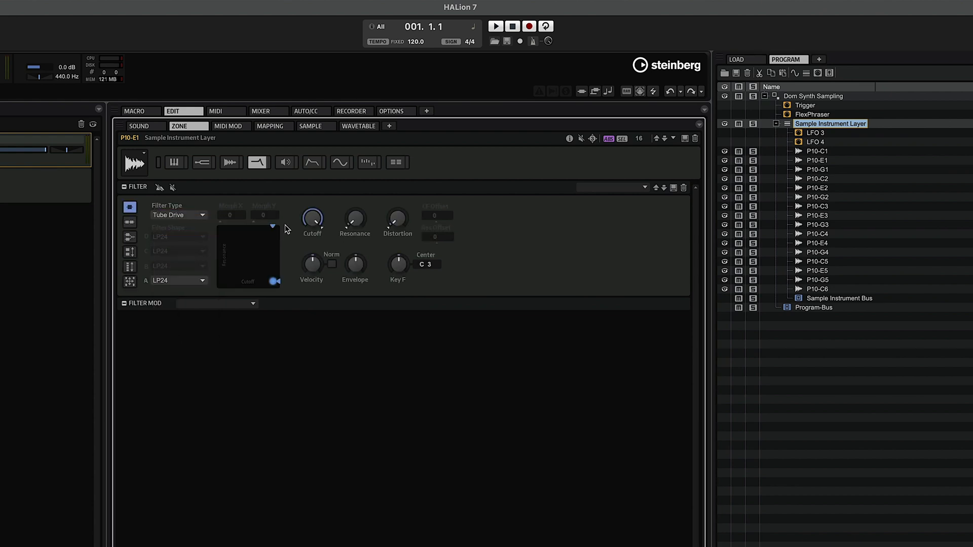
click(313, 217)
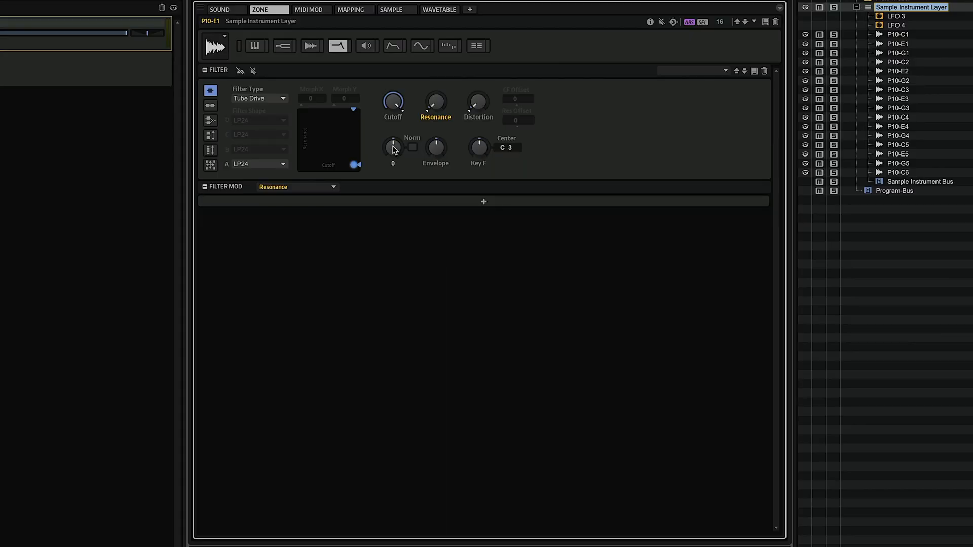
click(392, 148)
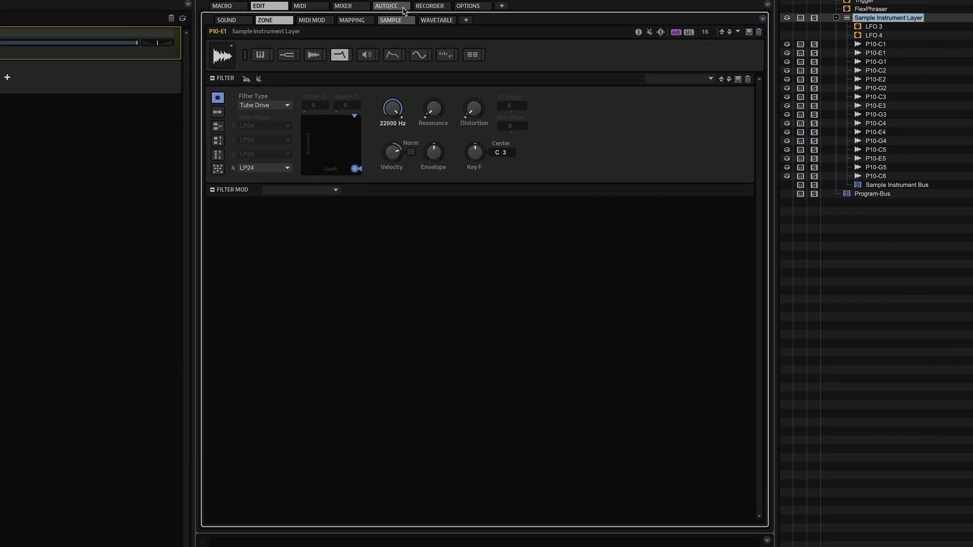
- Switch the zone editor to the Amplifier page and check the alternate pan amount
click(365, 45)
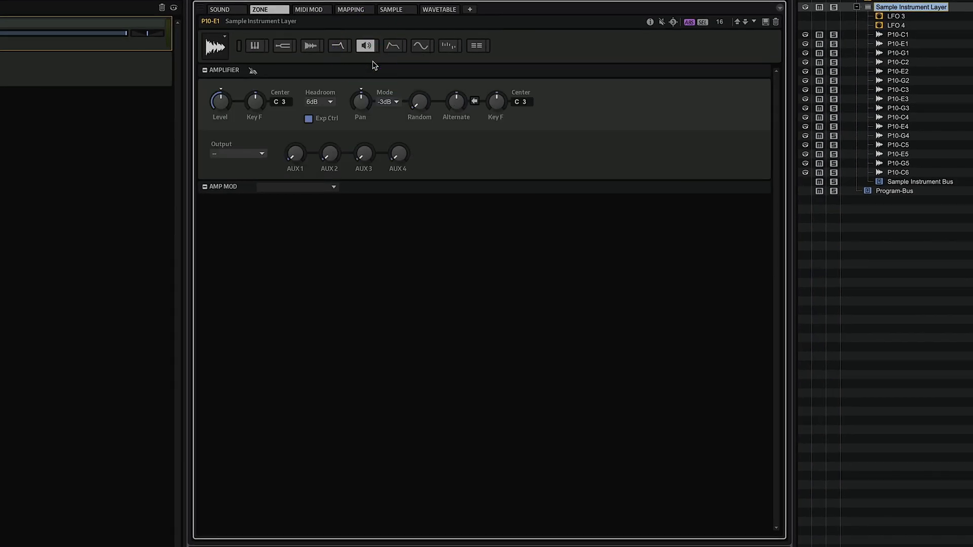
click(456, 105)
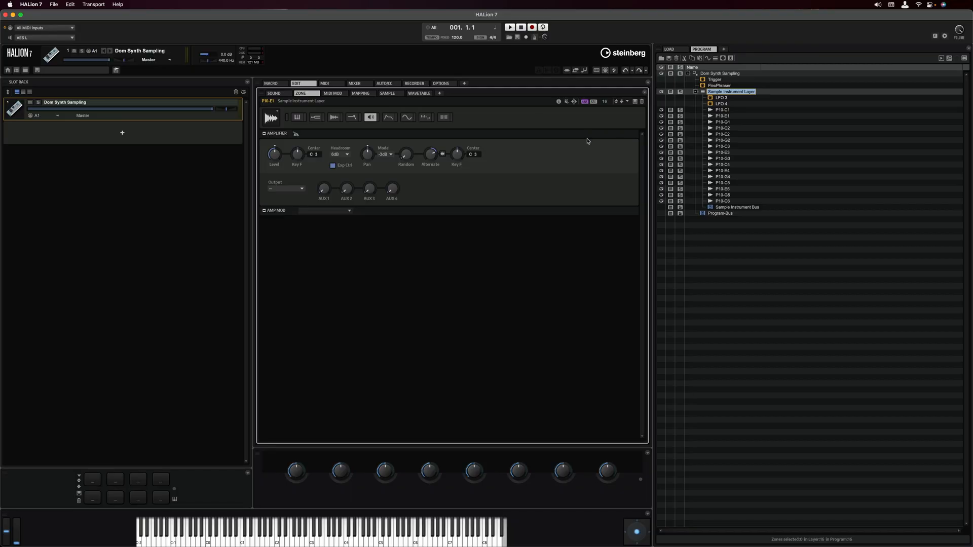
- Open the Sample editor and zoom out to the full P10-C2.wav waveform
click(605, 71)
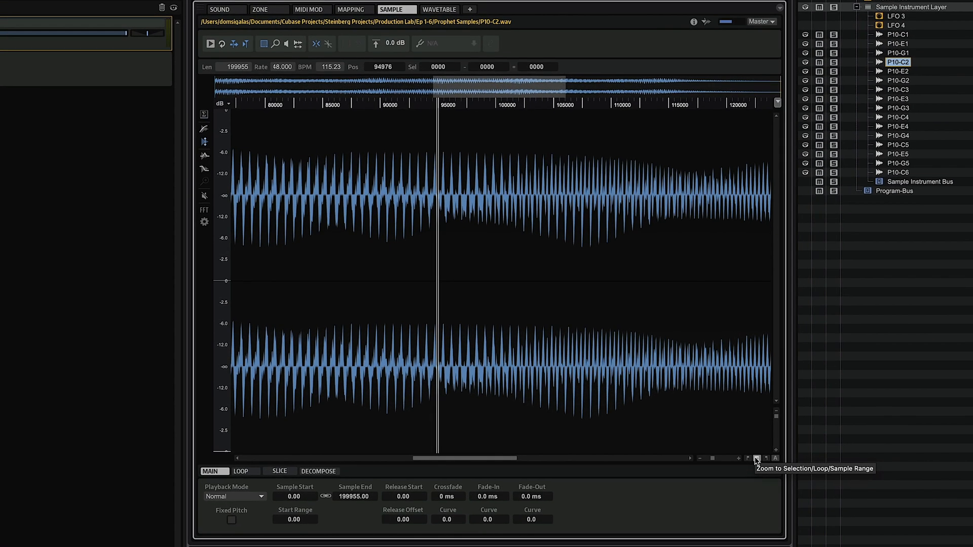
click(756, 458)
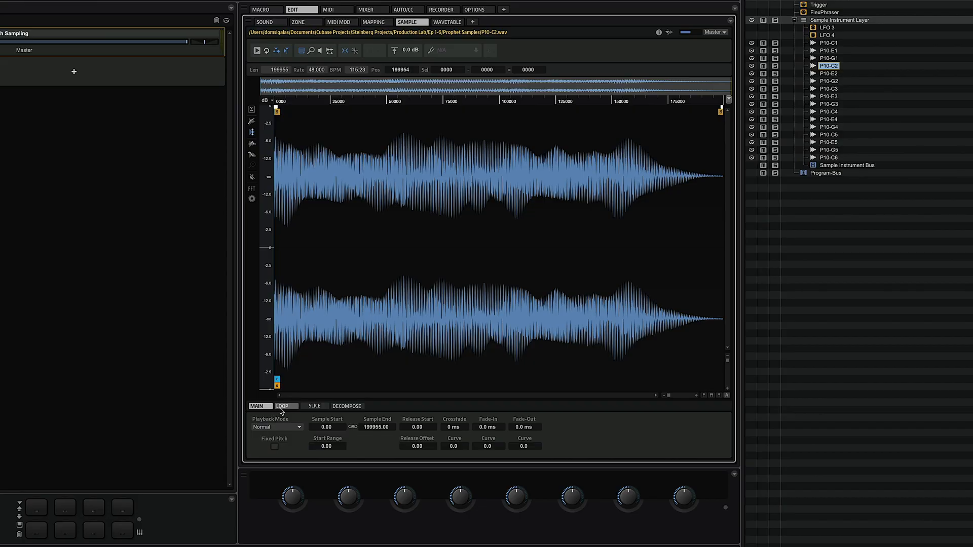
- Set the P10-C2 sustain loop to Continuous, with its start back at the sample start
click(281, 406)
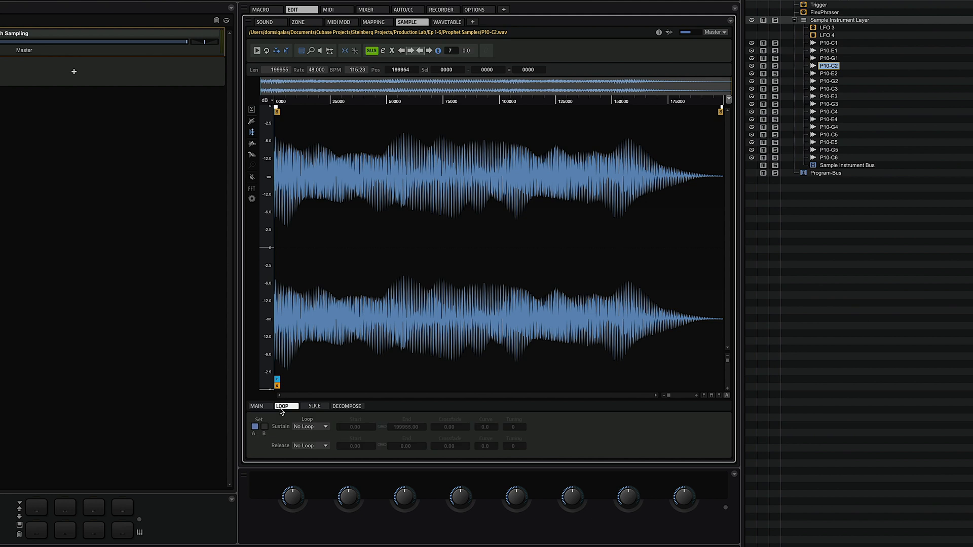
click(311, 428)
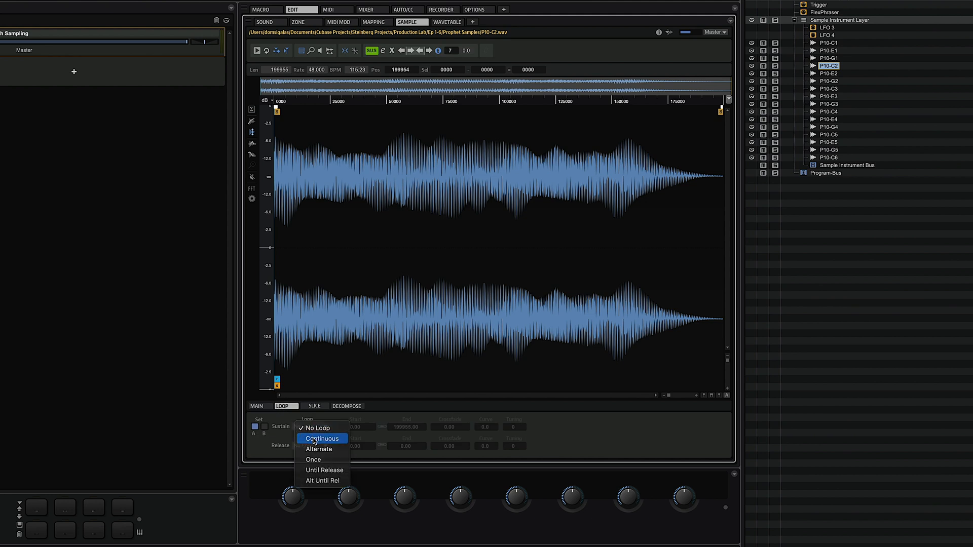
click(314, 439)
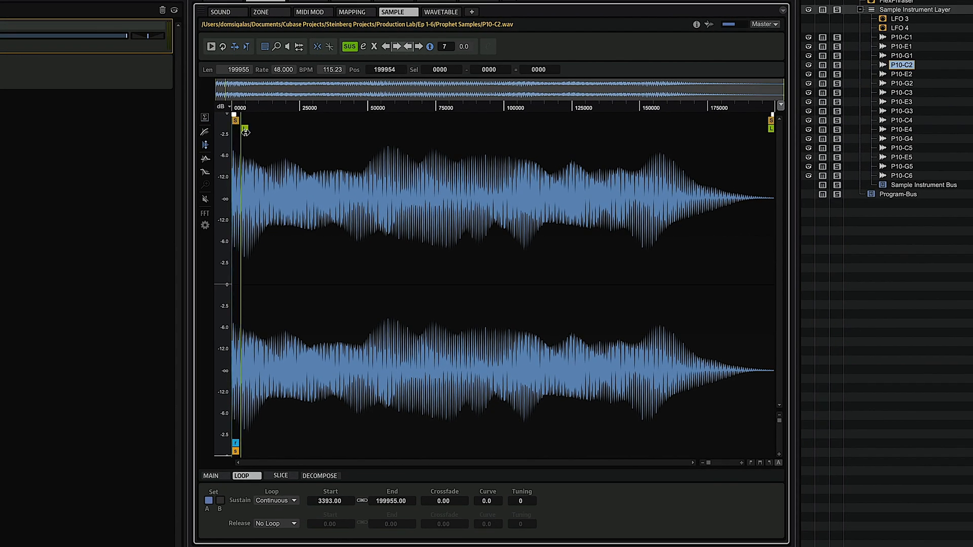
mouse_move(245, 131)
mouse_down()
mouse_move(275, 131)
mouse_move(206, 145)
mouse_up()
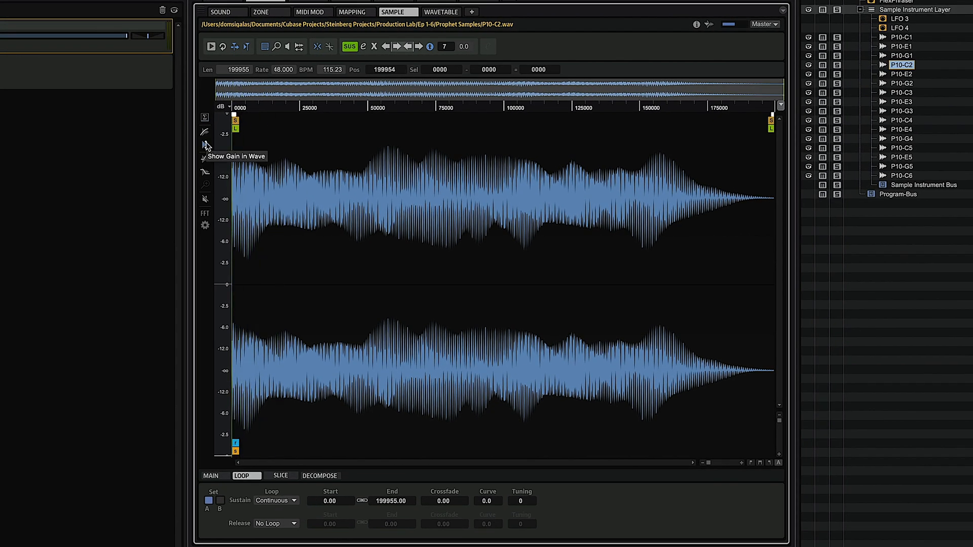
- Enable Snap to Zero Crossing and Edit Loop, then move the loop start to about 68866
click(329, 47)
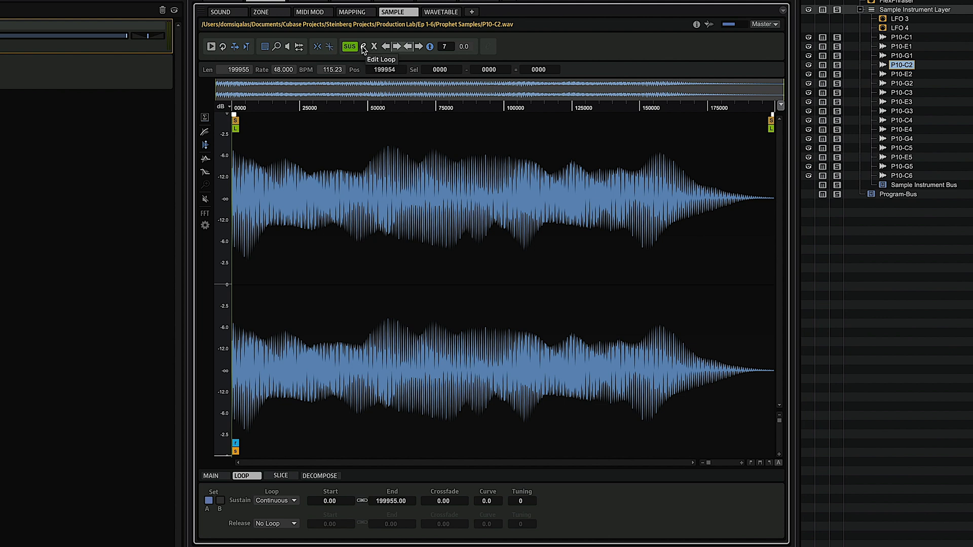
click(363, 46)
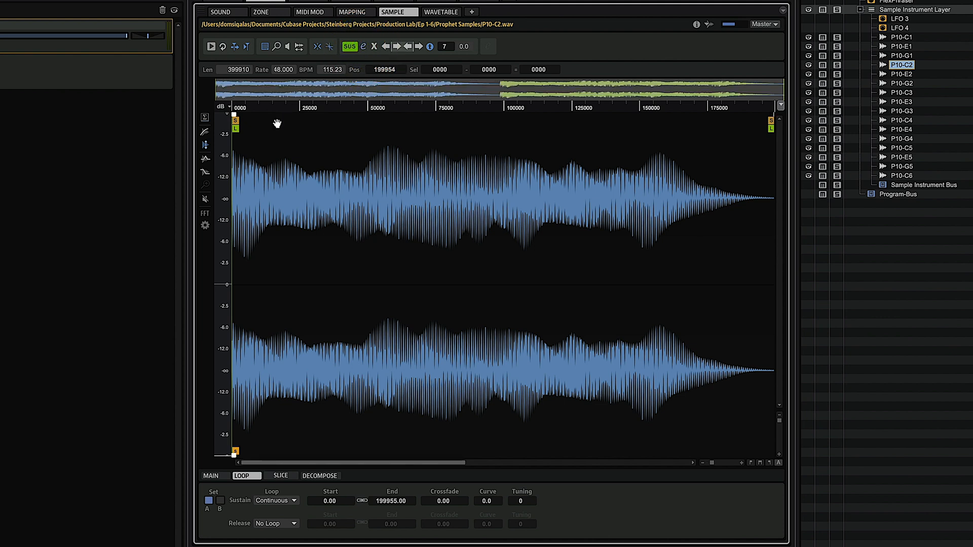
drag(235, 131, 389, 134)
drag(406, 135, 423, 135)
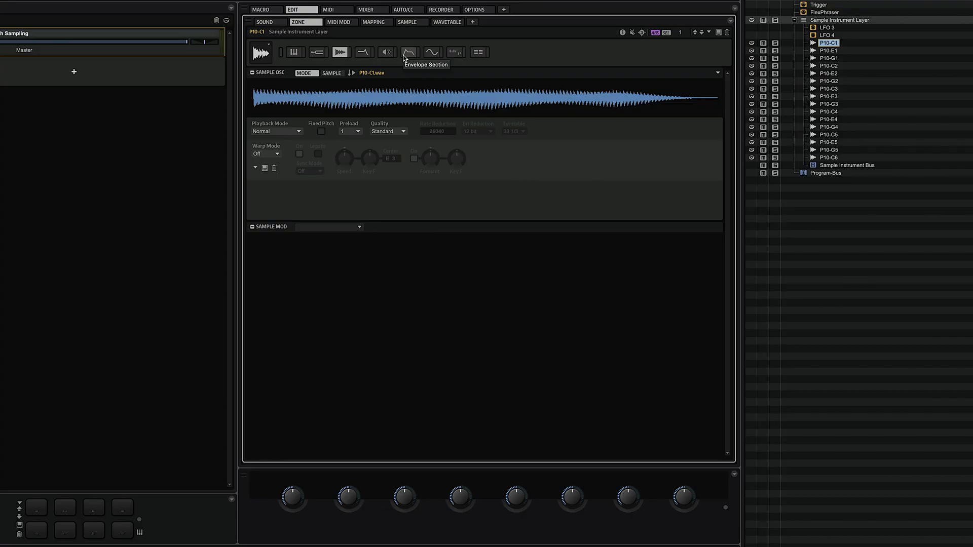
- Lengthen the filter envelope attack so node 2 reaches full level at 575 ms
click(407, 57)
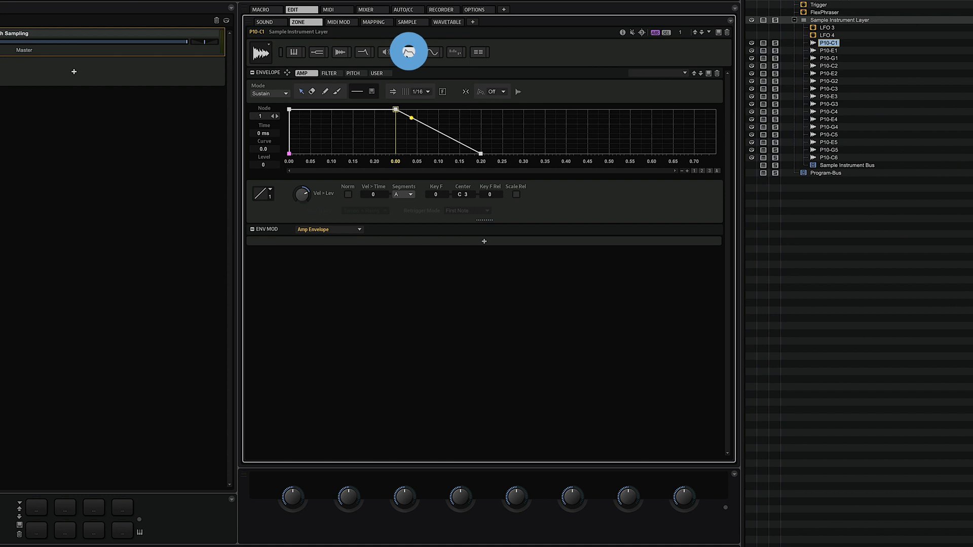
click(328, 74)
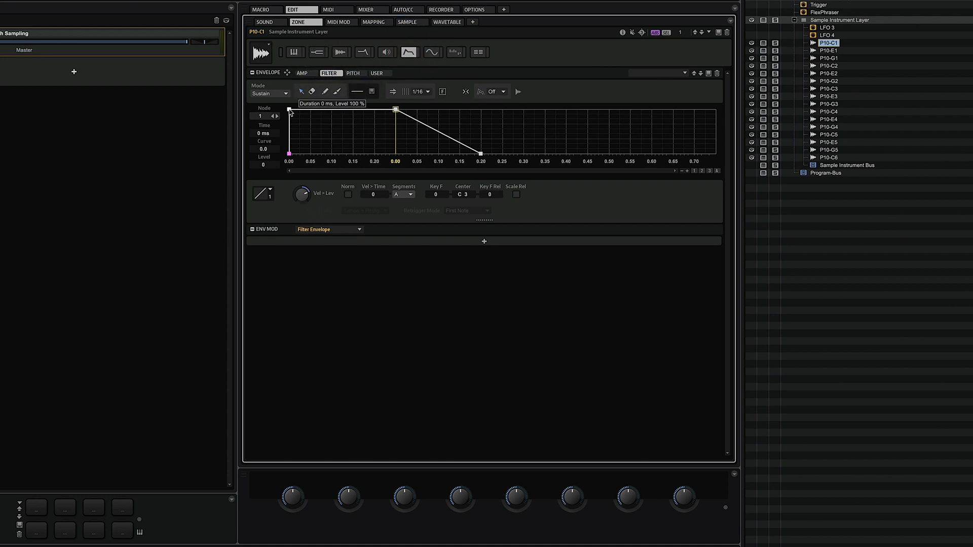
drag(289, 111, 529, 99)
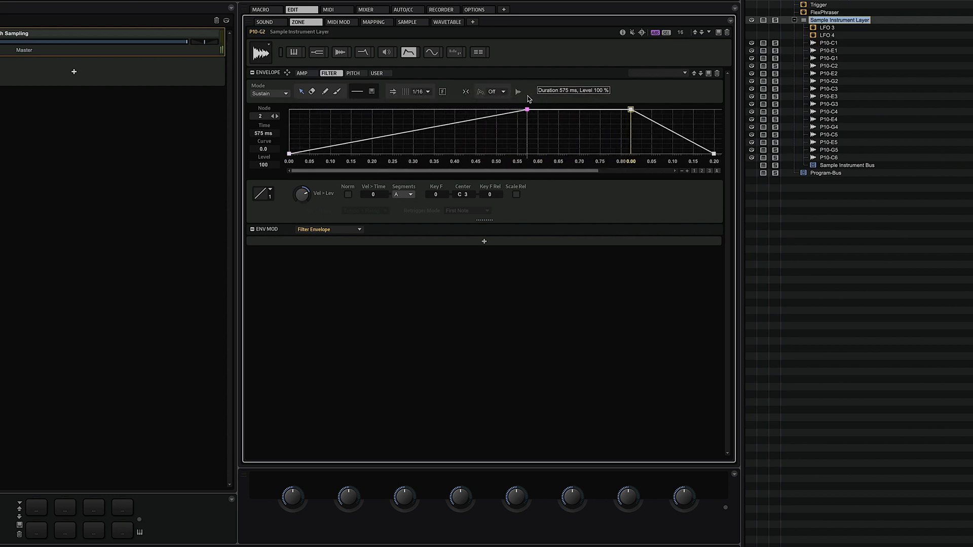
click(362, 54)
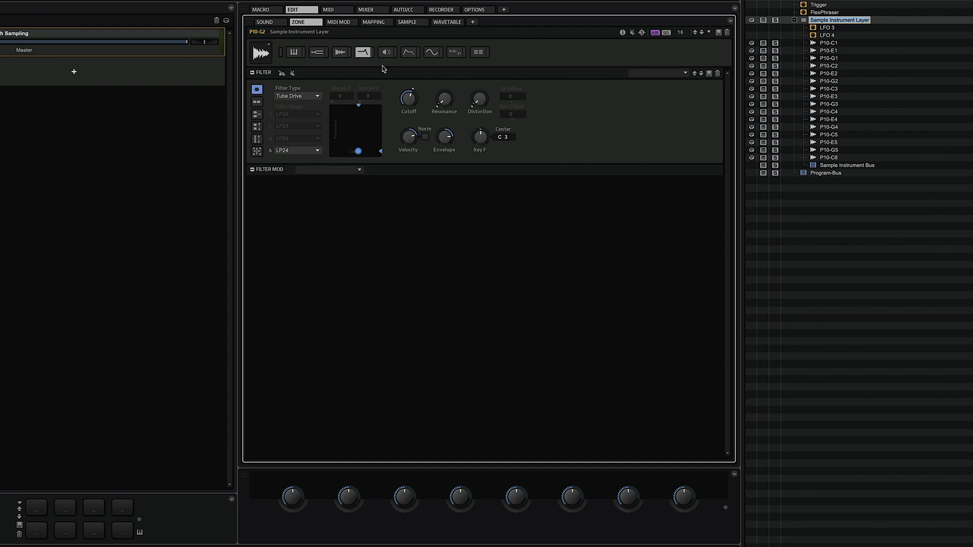
- Set the Tube Drive cutoff to 487 Hz and envelope amount to 49, and lower resonance to 66
drag(410, 94, 408, 100)
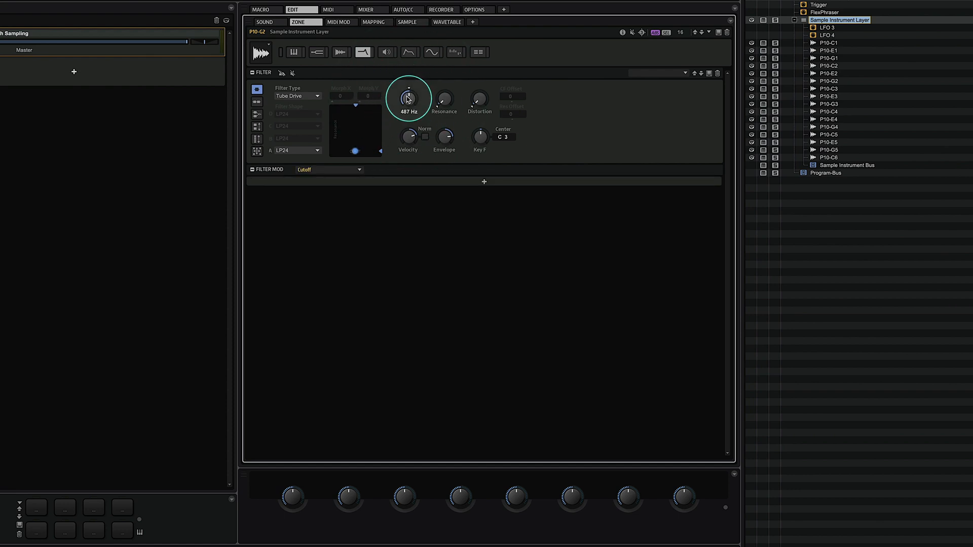
mouse_move(444, 138)
mouse_down()
mouse_move(444, 148)
mouse_move(443, 137)
mouse_up()
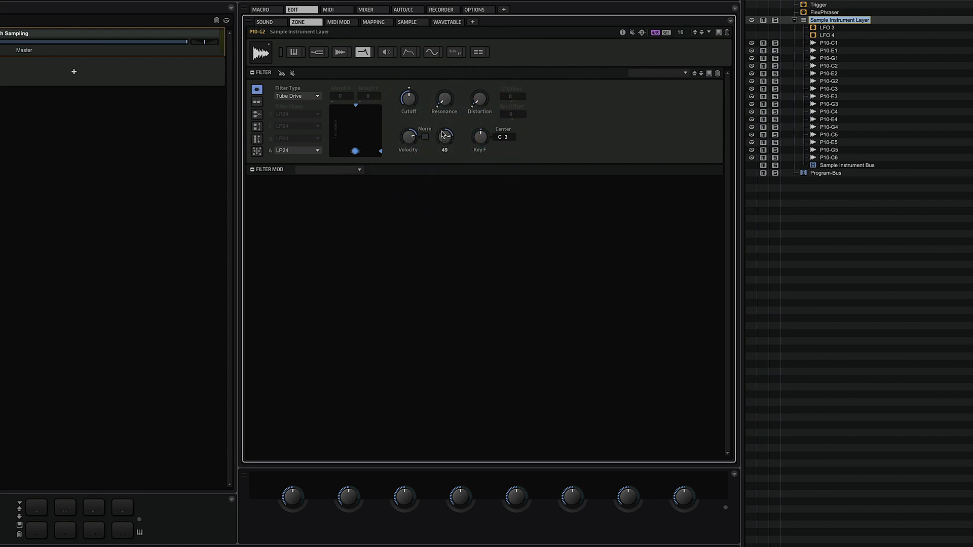
click(444, 95)
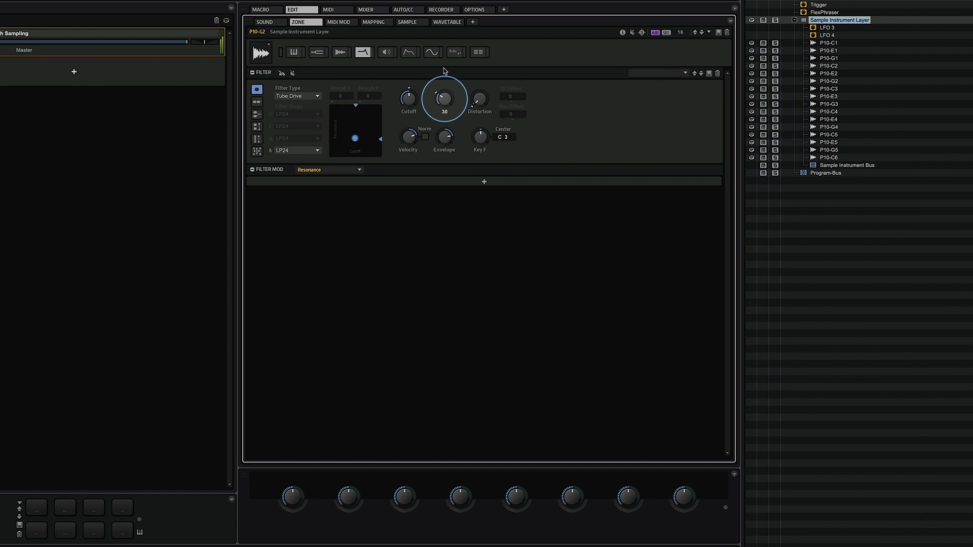
drag(445, 98, 449, 137)
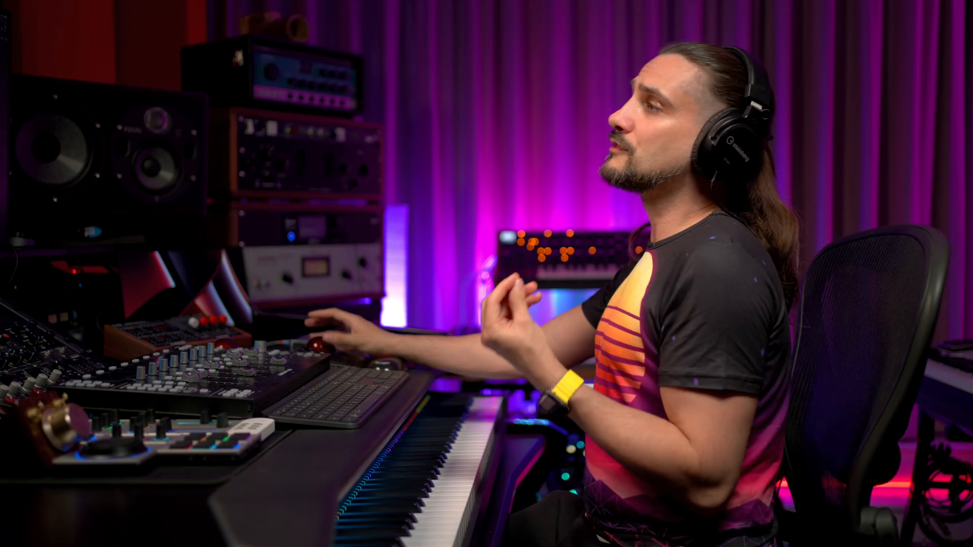